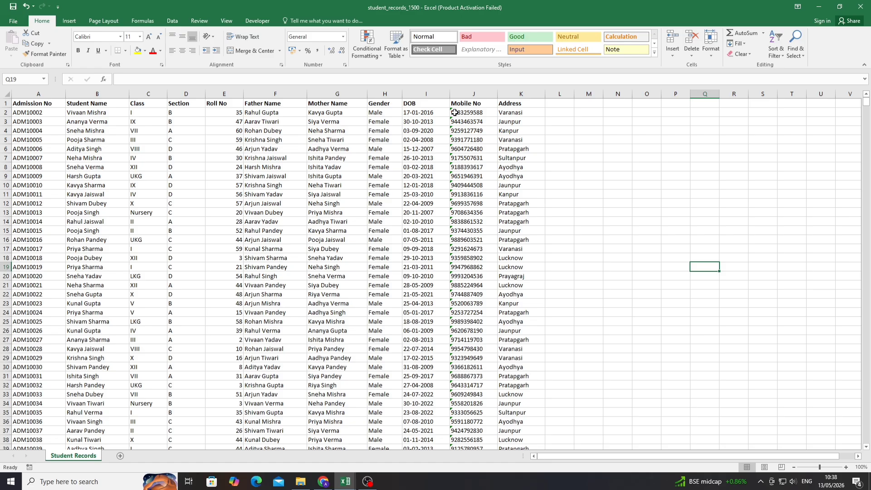
- Enter the note "findout the no. of student based on their class and section" in cell N2
left_click(617, 157)
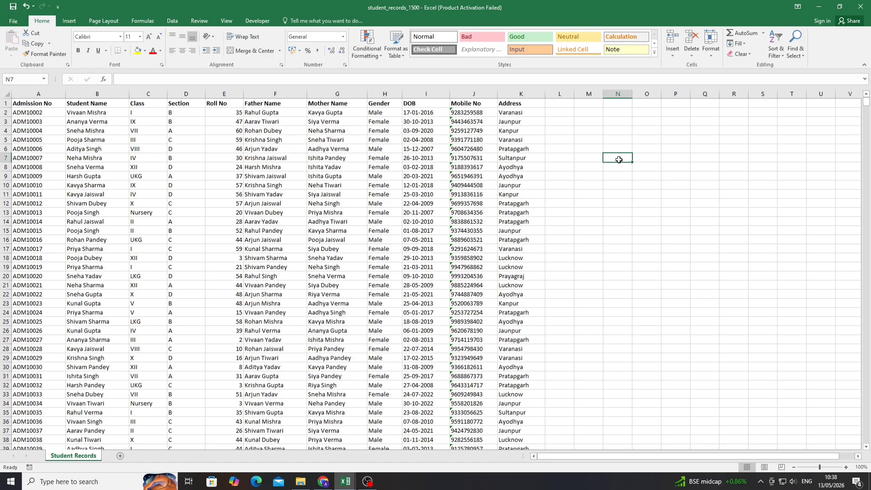
left_click(622, 112)
type("find")
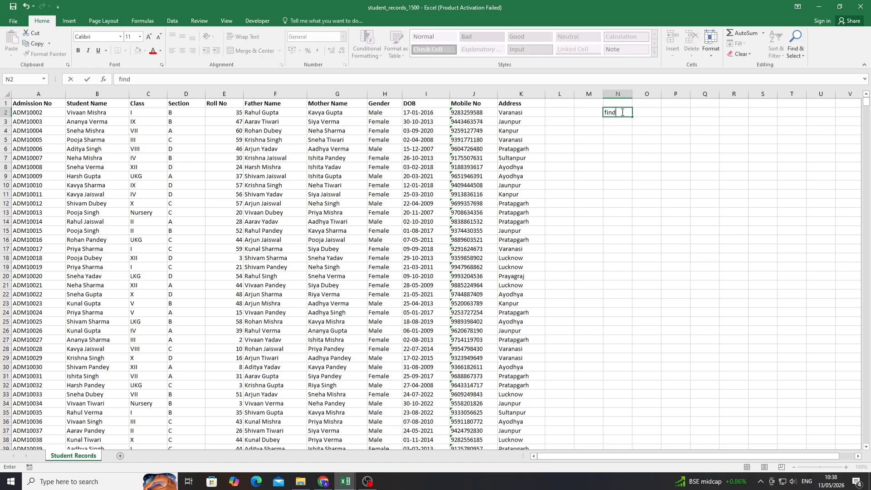
type("out")
type("the no. of stude")
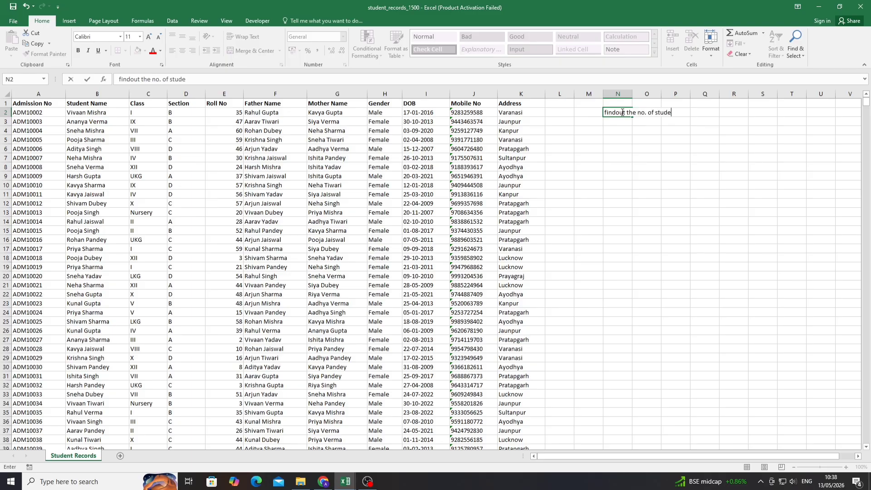
type("nt based on their")
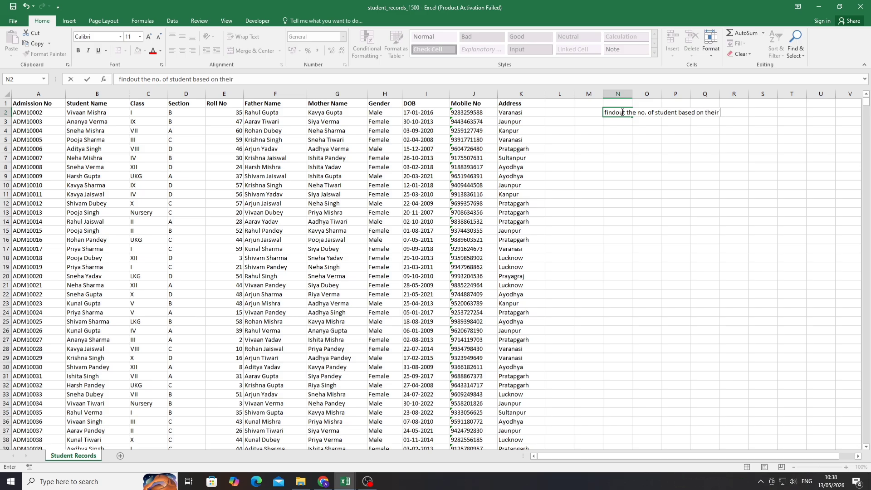
type(" class and sectio")
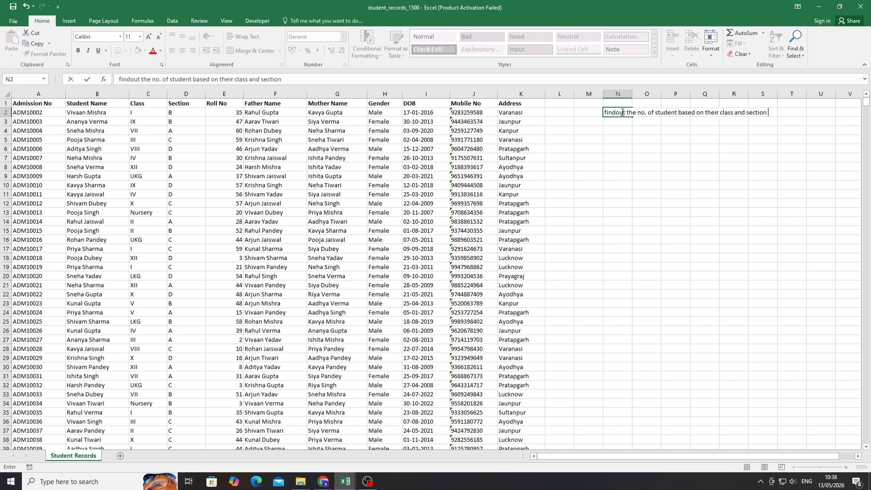
type("n")
left_click(620, 150)
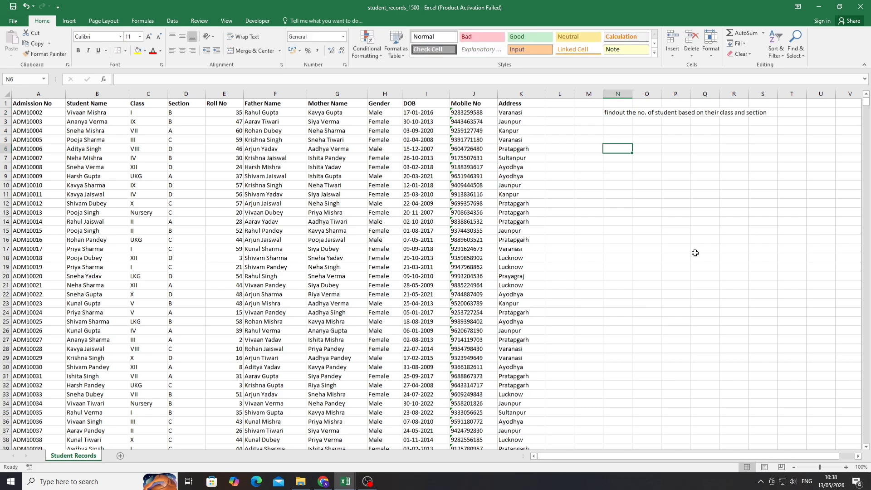
- Correct the note in cell N2 so that its first word "findout" reads "find out"
left_click_drag(820, 467, 824, 468)
scroll(826, 324, "up", 2)
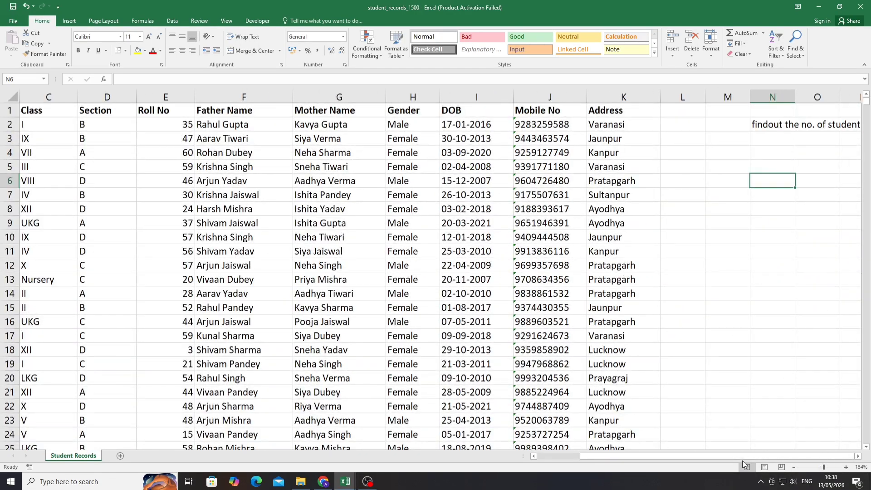
left_click(818, 210)
key("Right")
key("Right")
key("Right")
key("Right")
key("Right")
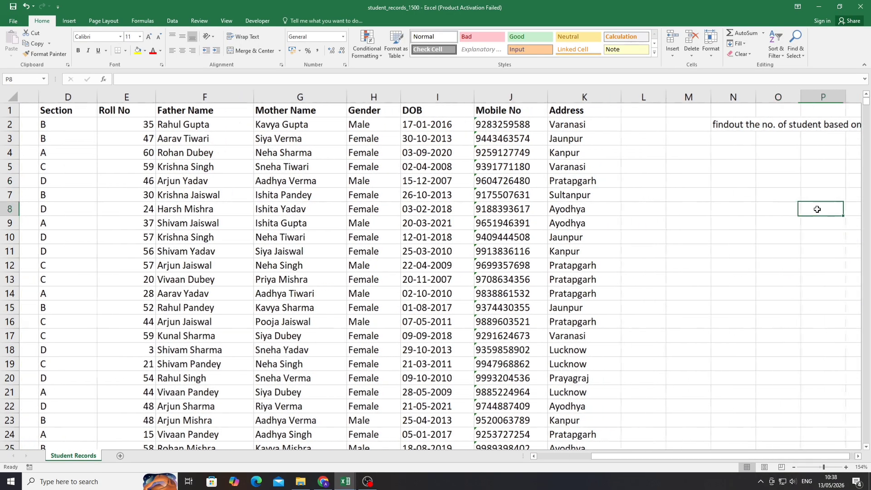
left_click(490, 140)
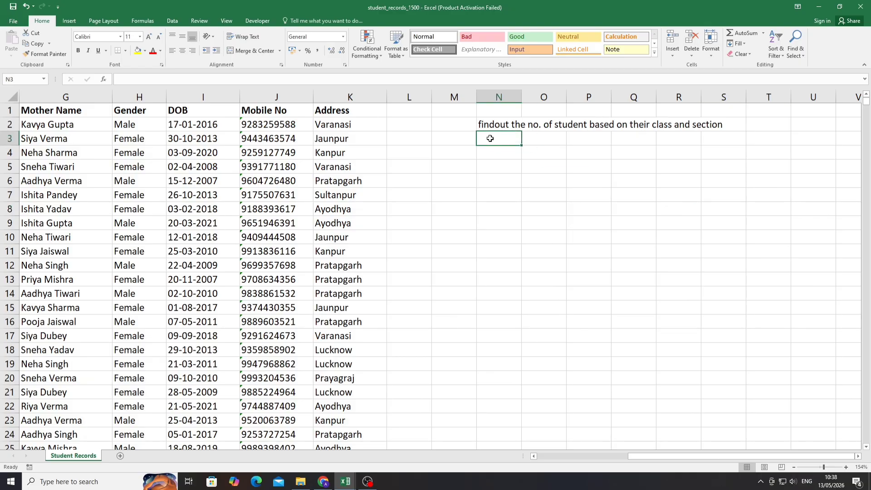
left_click(492, 127)
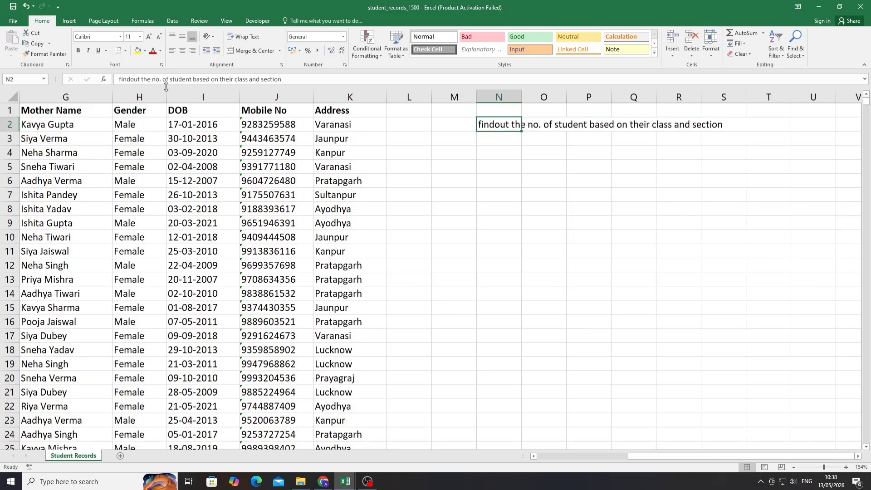
left_click(129, 79)
key("Return")
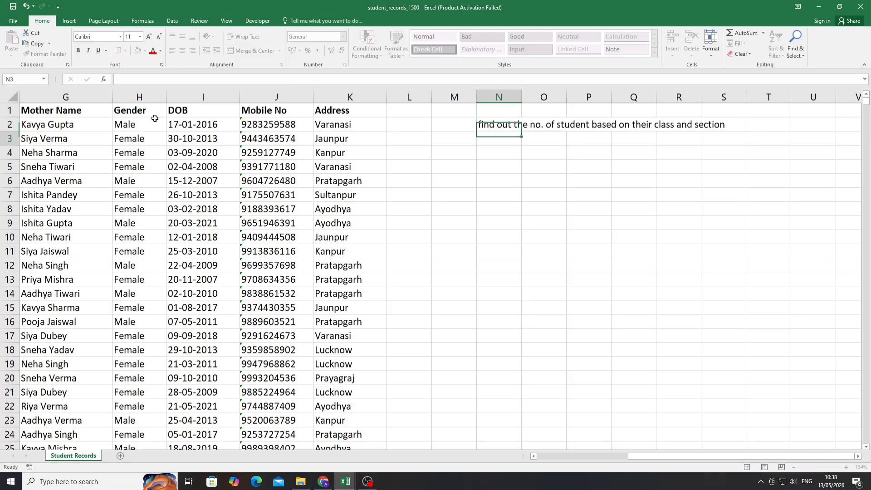
left_click(578, 237)
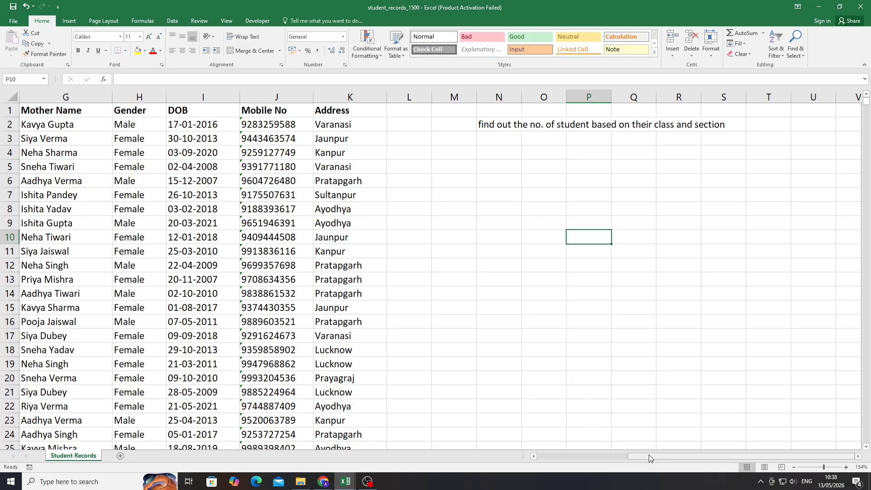
- Convert the Mobile No entries stored as text in J2:J1501 to numbers
left_click_drag(649, 456, 545, 458)
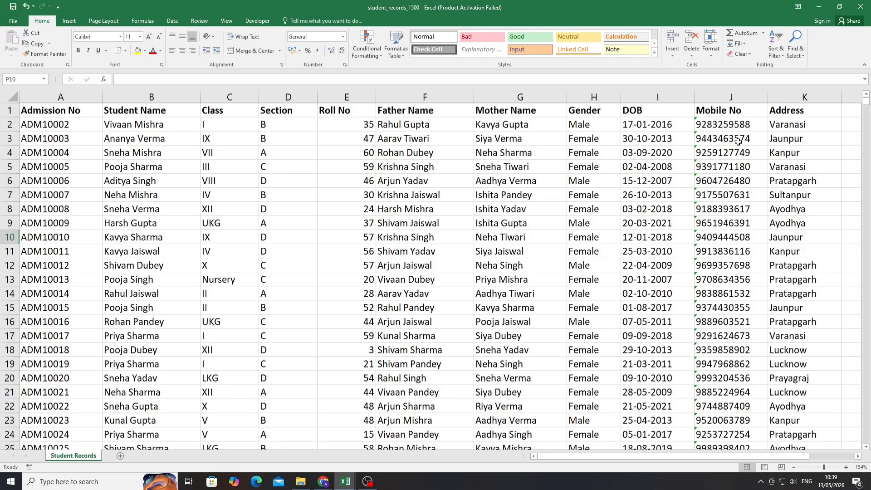
left_click_drag(716, 460, 748, 463)
scroll(687, 356, "down", 3, "ctrl")
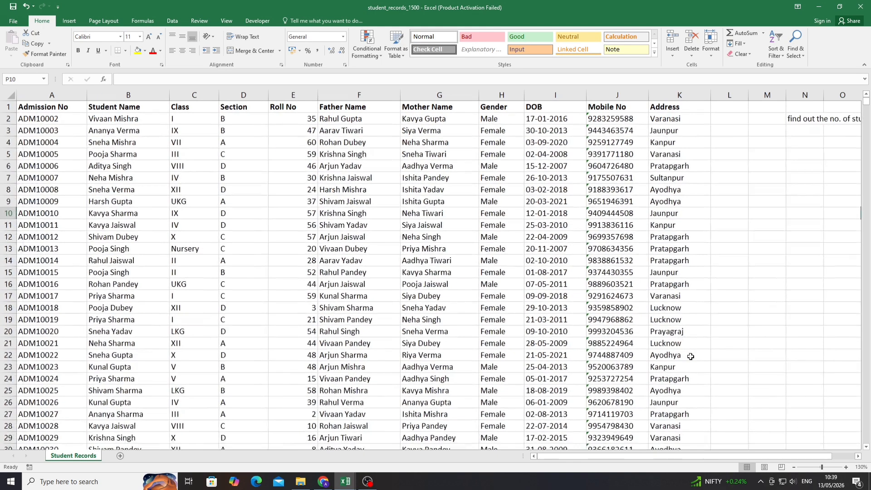
left_click(556, 115)
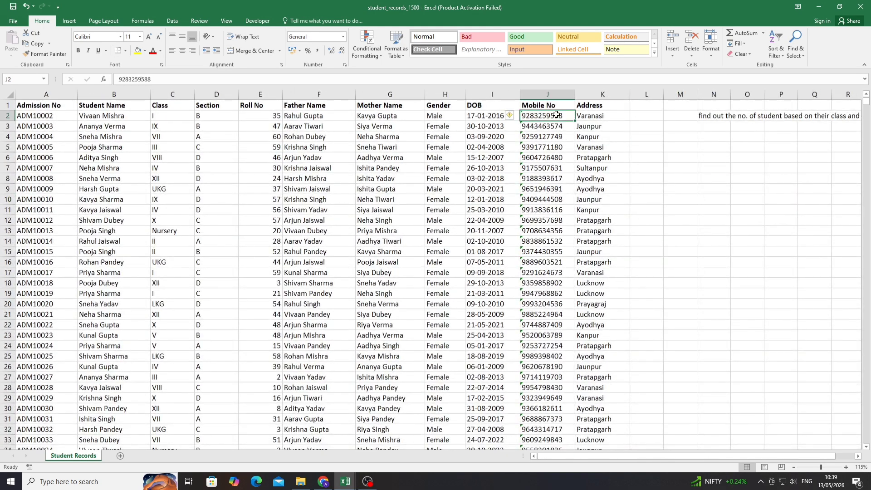
key("ctrl+shift+Down")
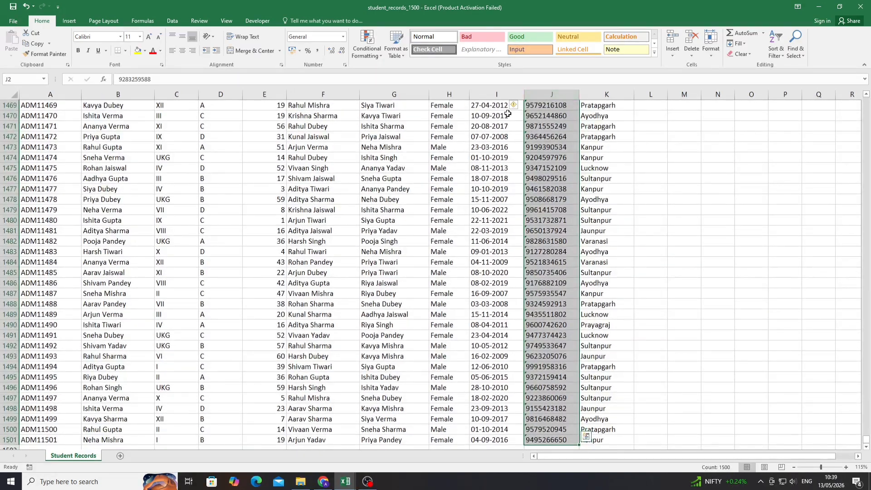
left_click(514, 106)
left_click(537, 131)
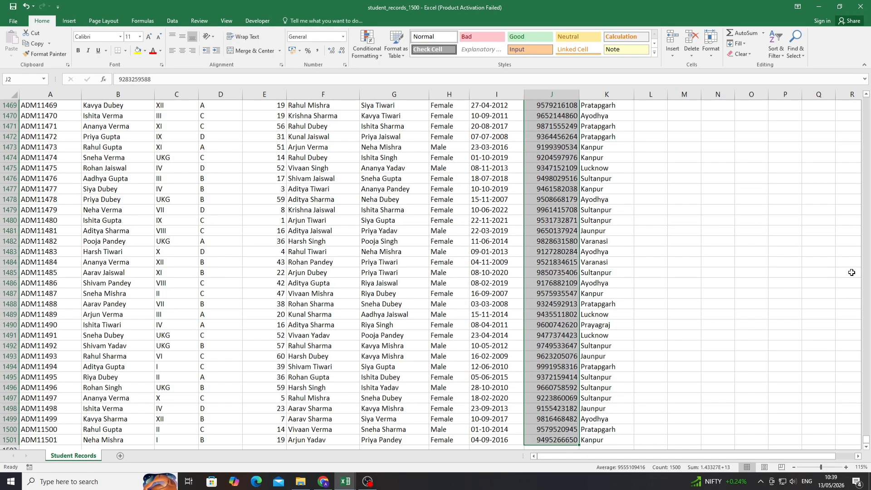
- Select the whole student records range A1:K1501 including headers and start creating a PivotTable from it
left_click_drag(867, 440, 855, 102)
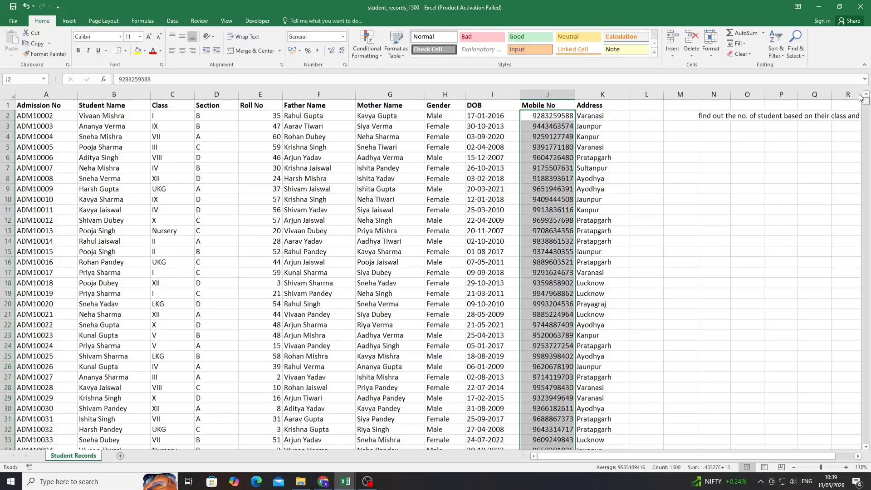
left_click(582, 189)
left_click(48, 120)
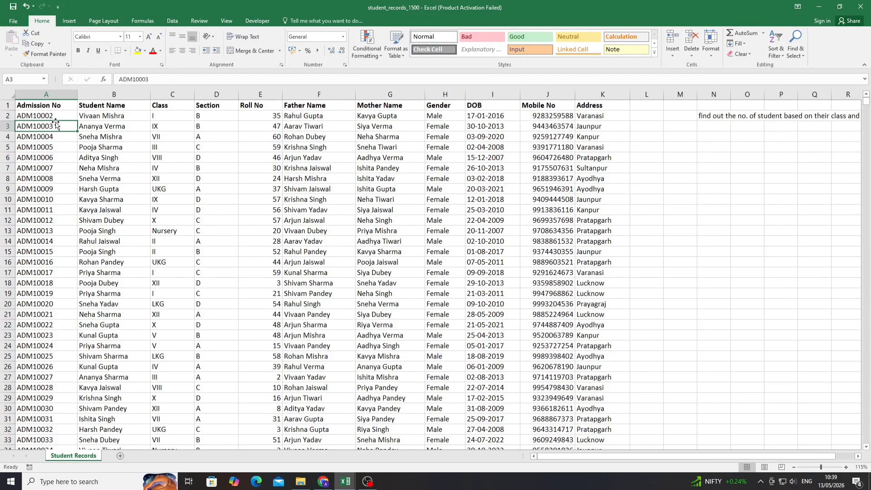
left_click(362, 165)
left_click(25, 106)
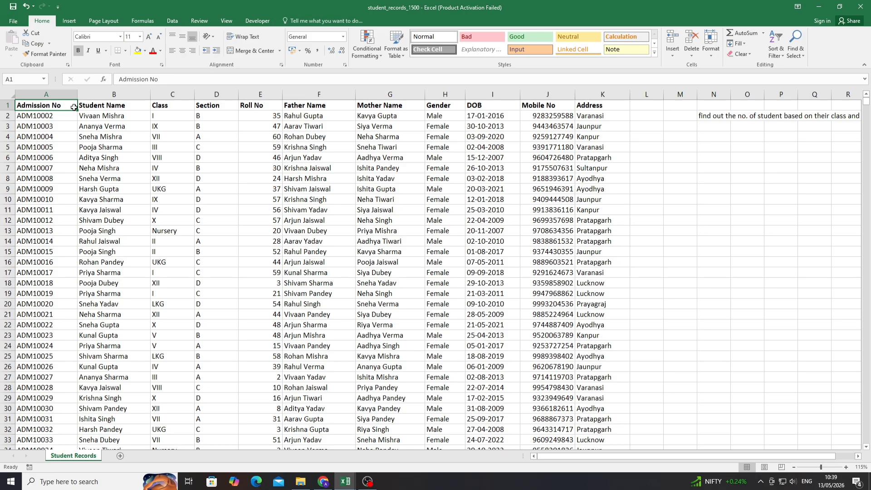
left_click(118, 172)
left_click(46, 104)
left_click_drag(46, 104, 590, 112)
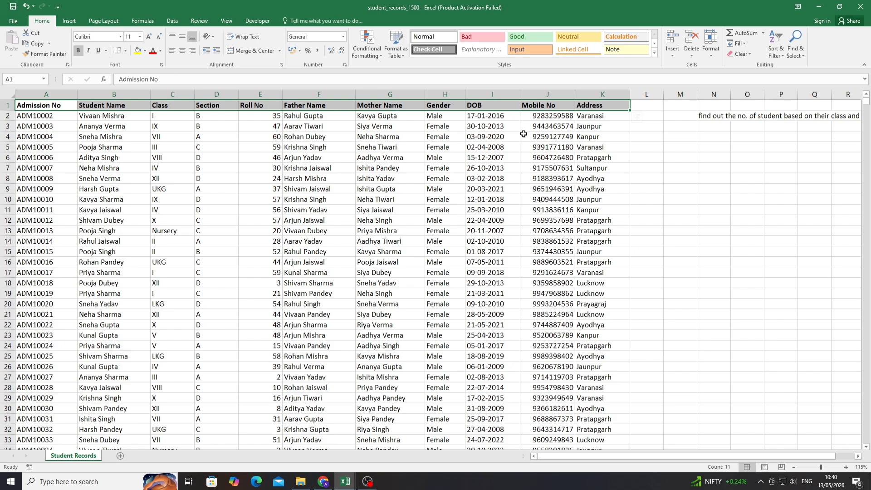
key("ctrl+shift+Down")
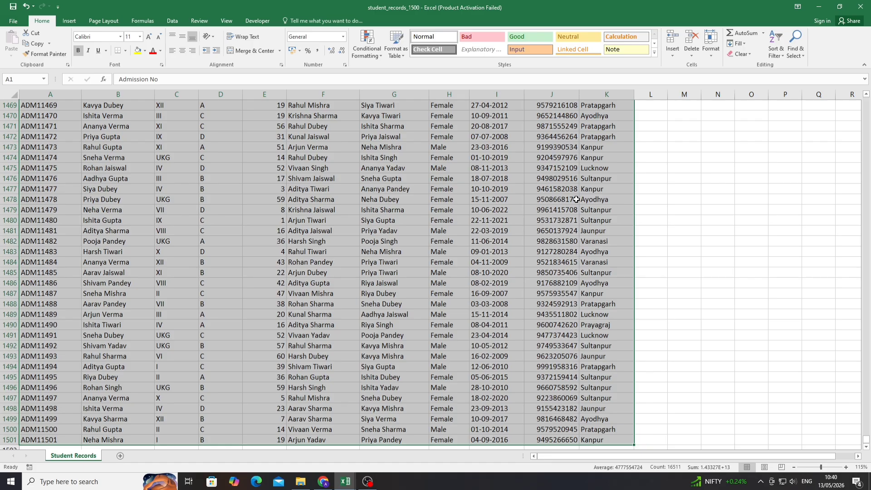
left_click(60, 23)
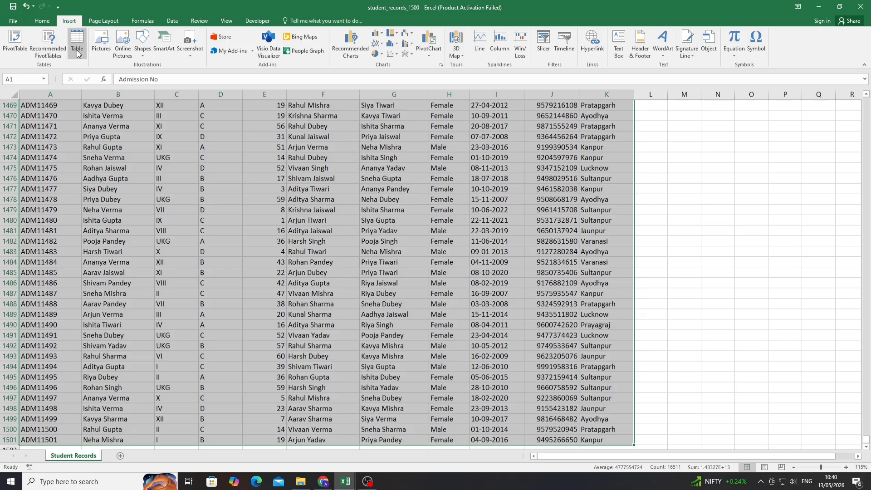
left_click(18, 45)
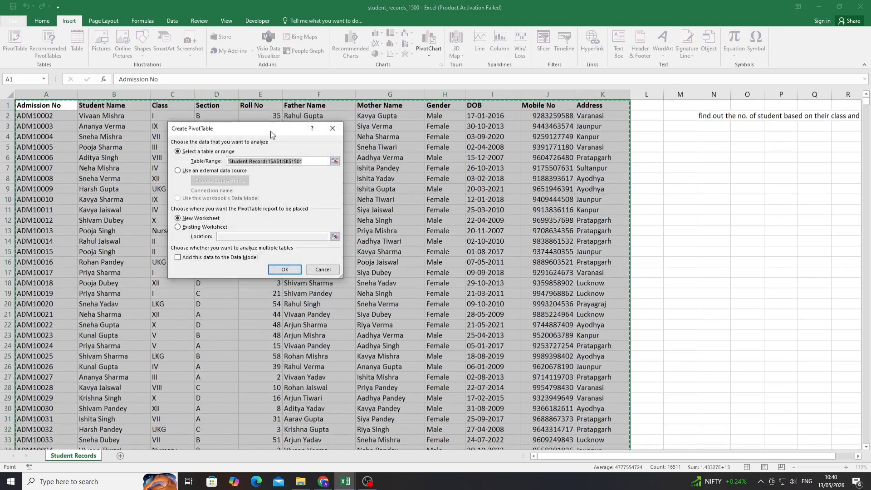
left_click_drag(263, 127, 491, 116)
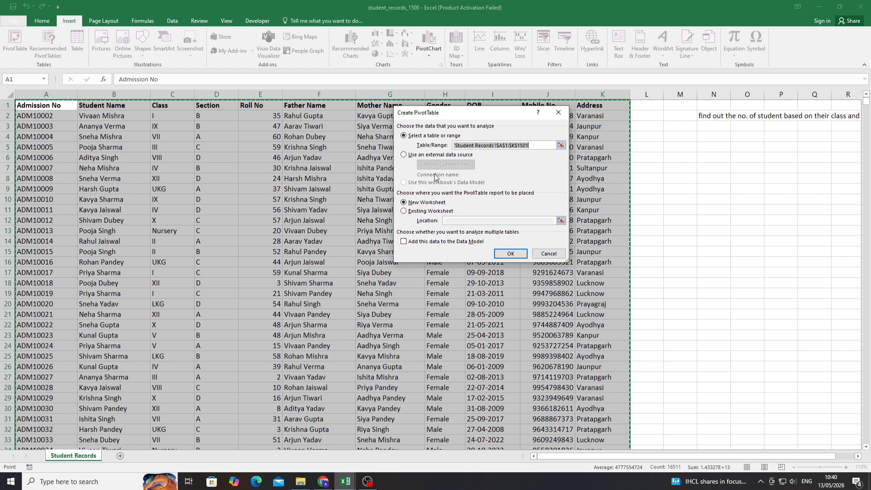
- Try an external data source for the PivotTable, view the existing connections, and return to using the table range
left_click(414, 159)
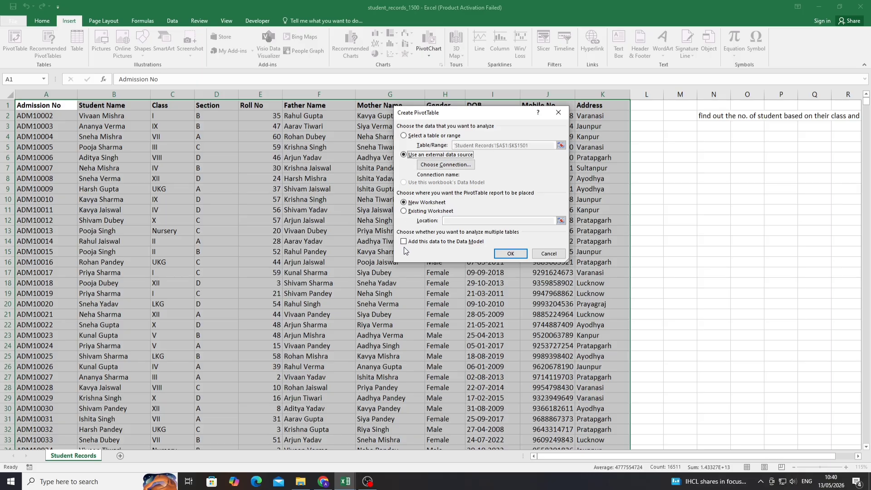
left_click(444, 165)
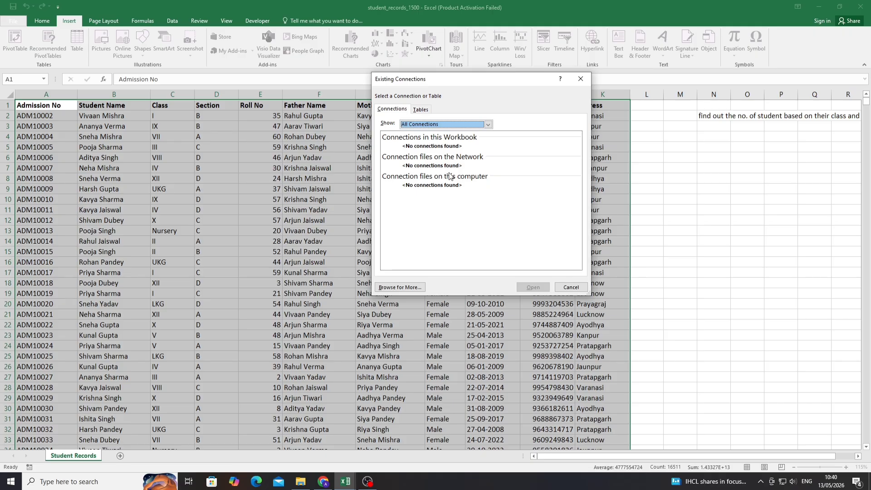
left_click(575, 289)
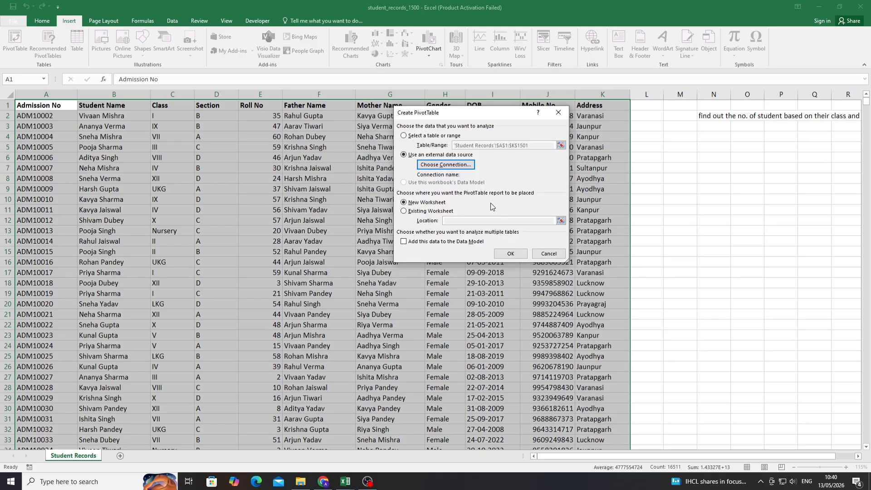
left_click(411, 136)
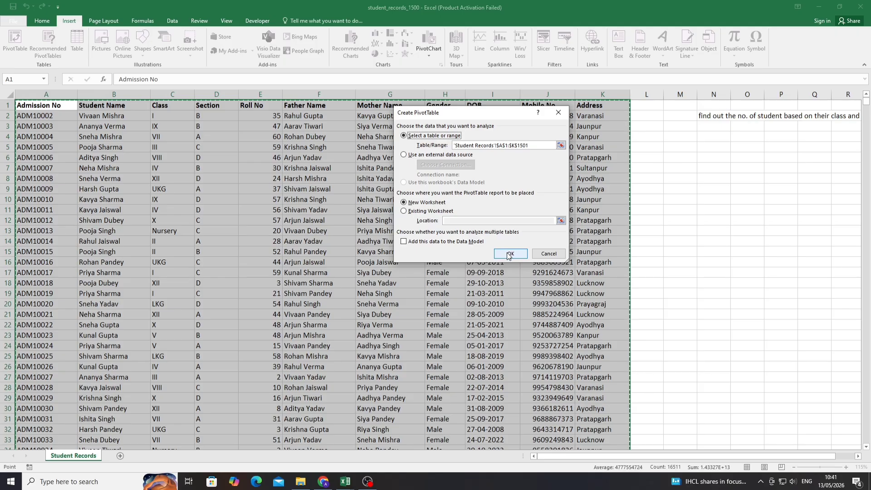
- Create the PivotTable on the existing Student Records worksheet at cell N6, without adding the data to the Data Model
left_click(426, 212)
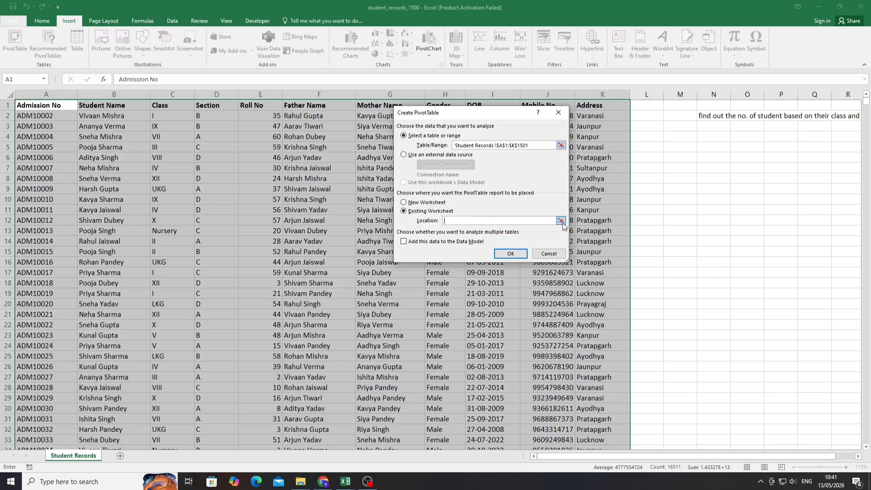
left_click(561, 220)
left_click(711, 156)
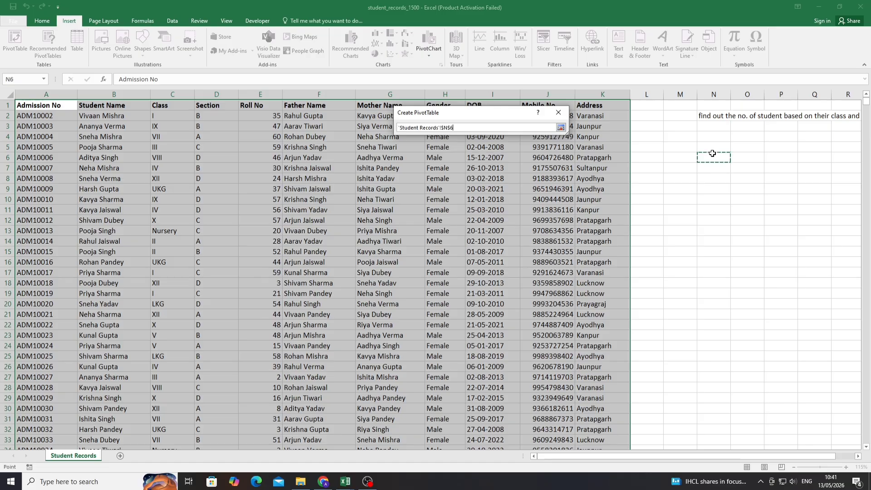
left_click(561, 127)
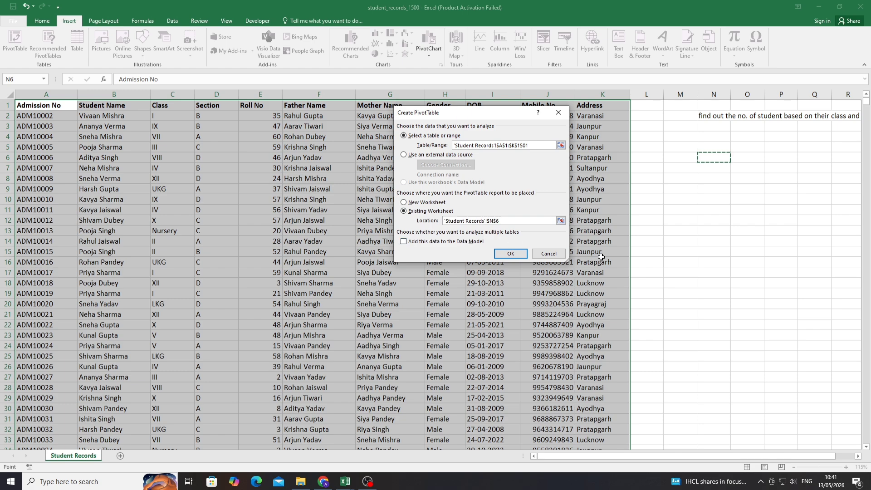
left_click(403, 243)
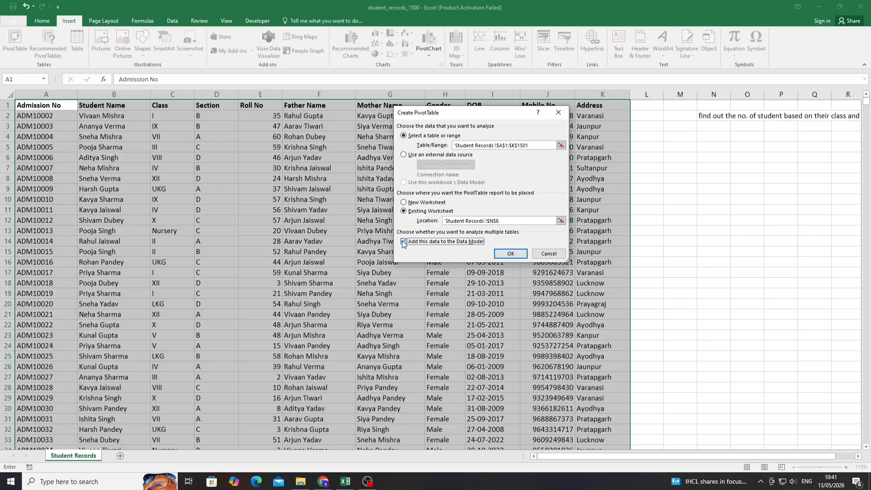
left_click(404, 242)
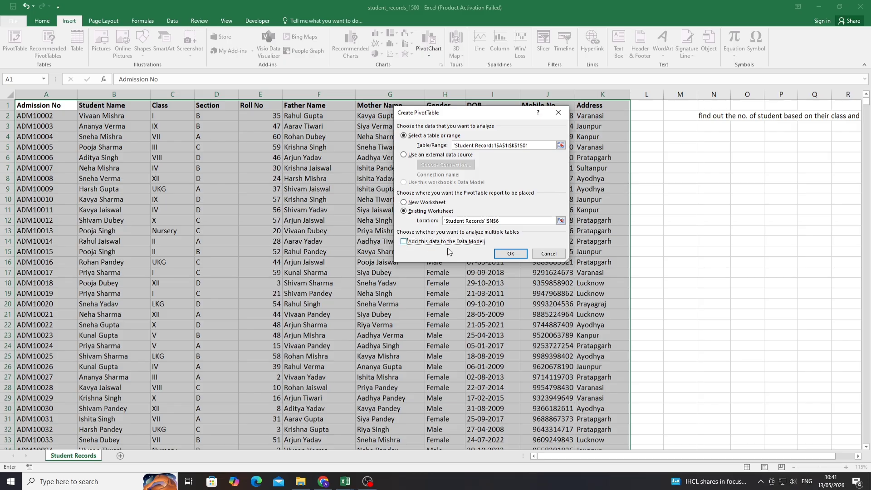
left_click(510, 253)
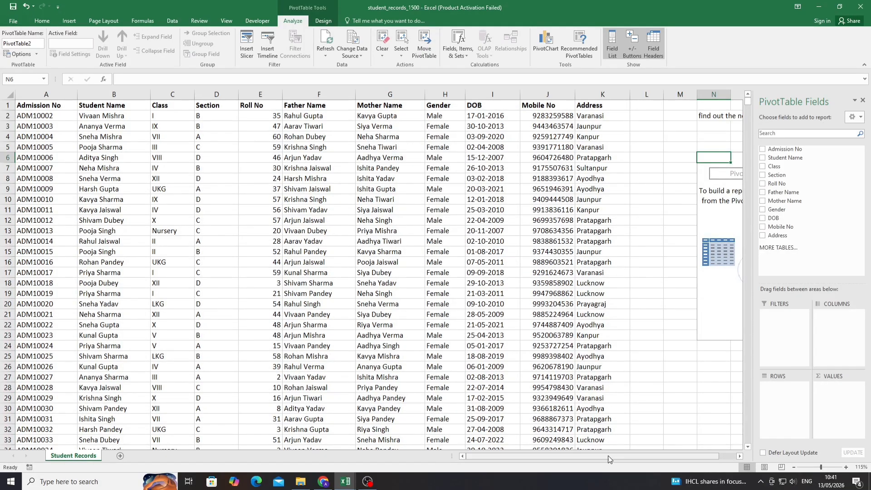
- Add Class as the PivotTable's row field and summarize Student Name as a count in its values
left_click_drag(609, 459, 633, 462)
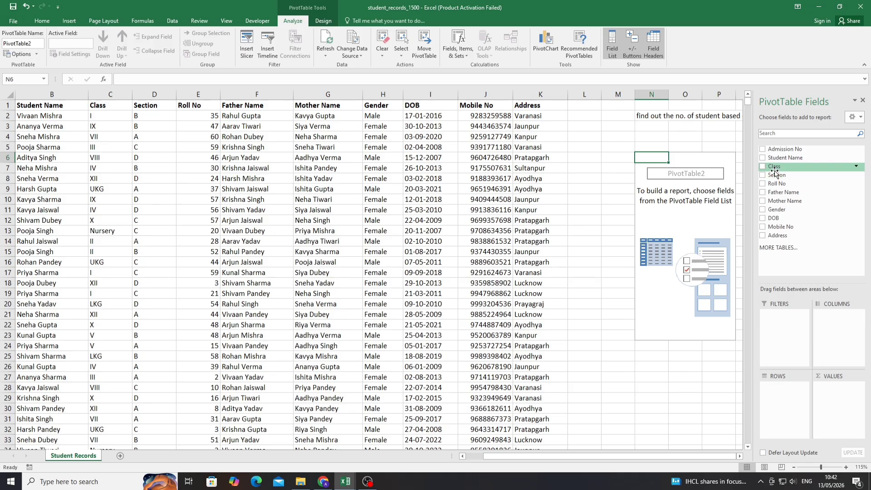
left_click_drag(774, 171, 789, 420)
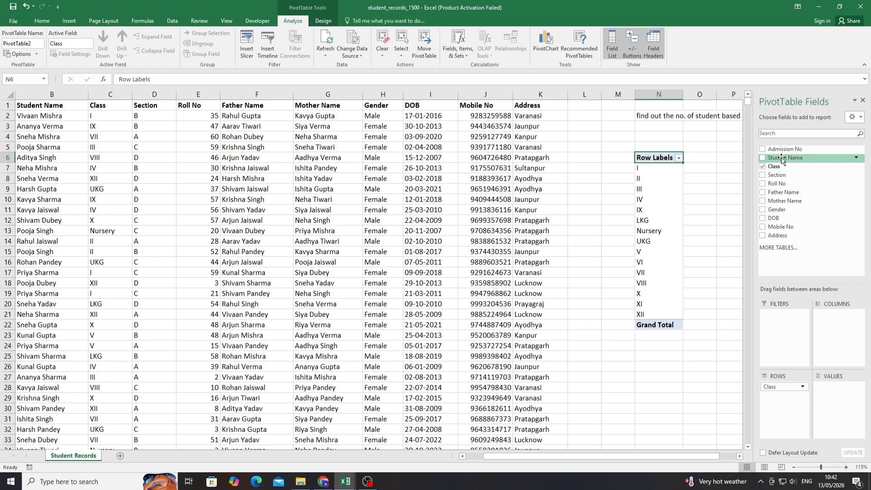
left_click_drag(782, 160, 844, 404)
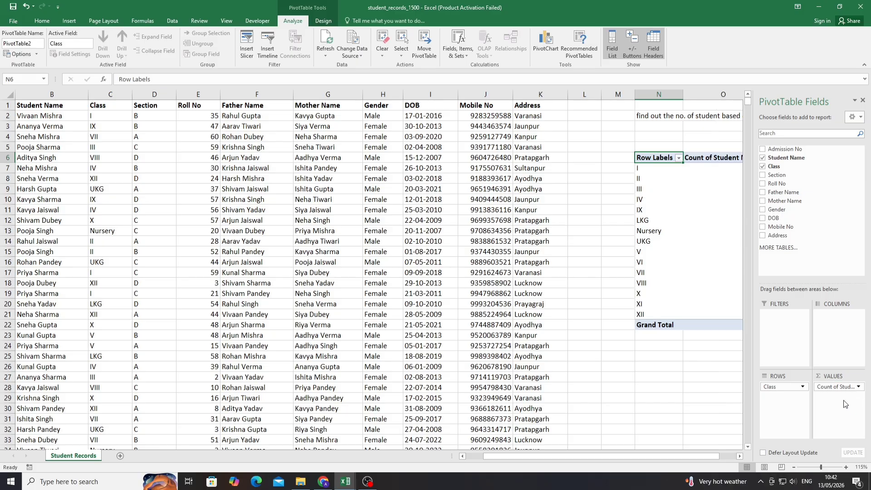
- Add Section as the PivotTable's column field to split each class's student count by section
left_click_drag(670, 458, 687, 458)
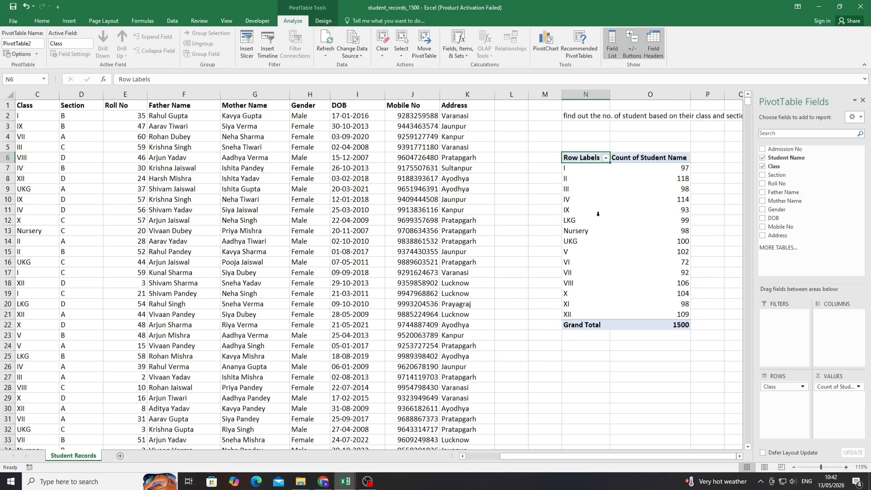
left_click_drag(821, 467, 826, 471)
left_click_drag(642, 456, 660, 455)
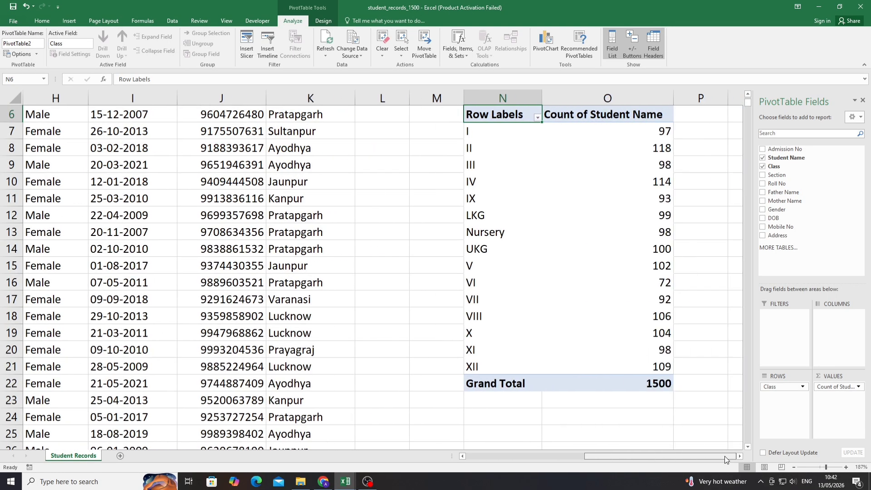
scroll(555, 249, "up", 2)
scroll(596, 252, "down", 1)
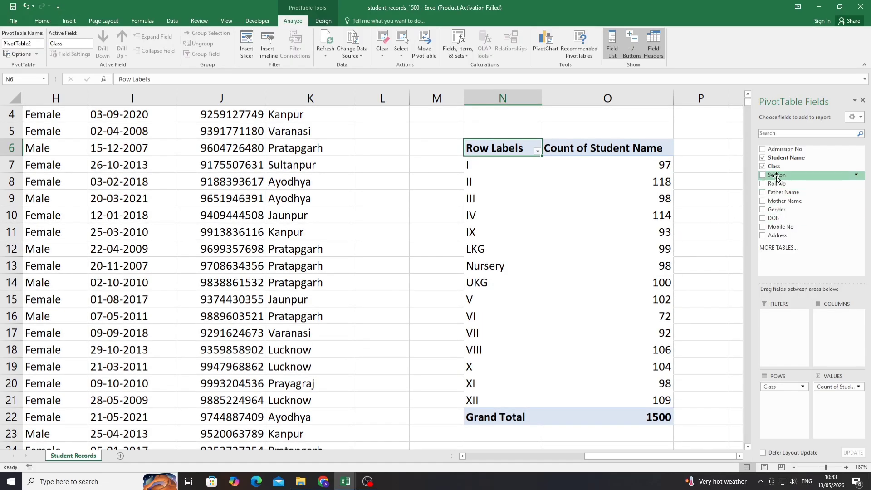
left_click_drag(777, 175, 829, 323)
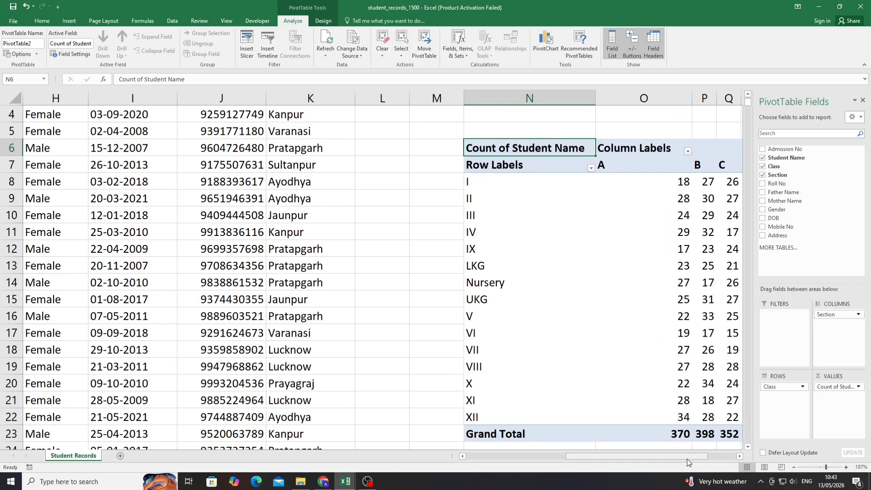
left_click_drag(693, 456, 724, 458)
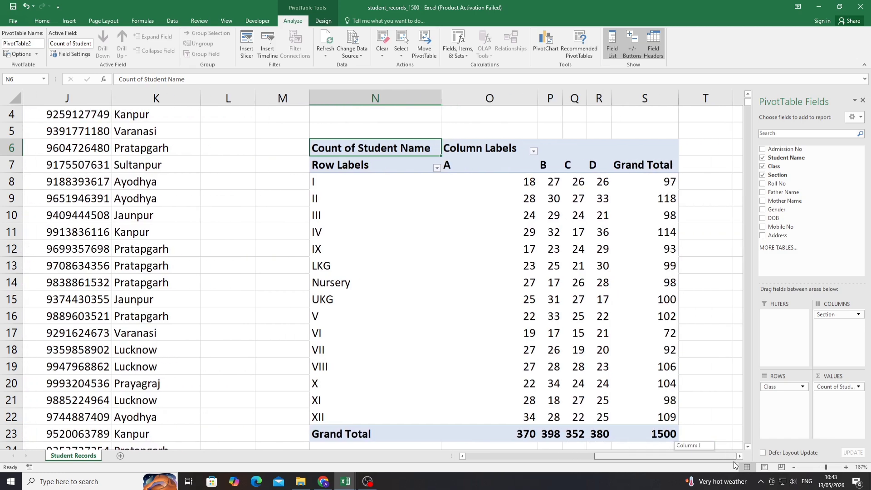
mouse_move(553, 182)
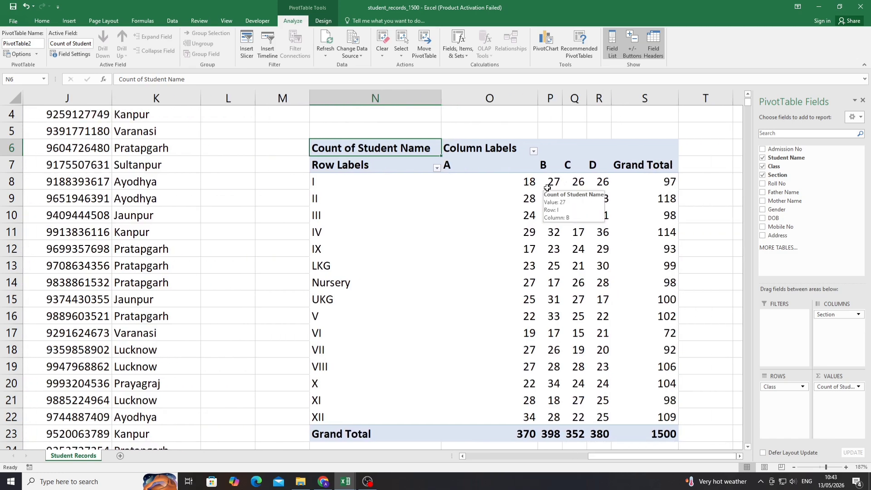
- Change the PivotTable's report layout to Tabular Form so the headings use the field names
left_click(638, 258)
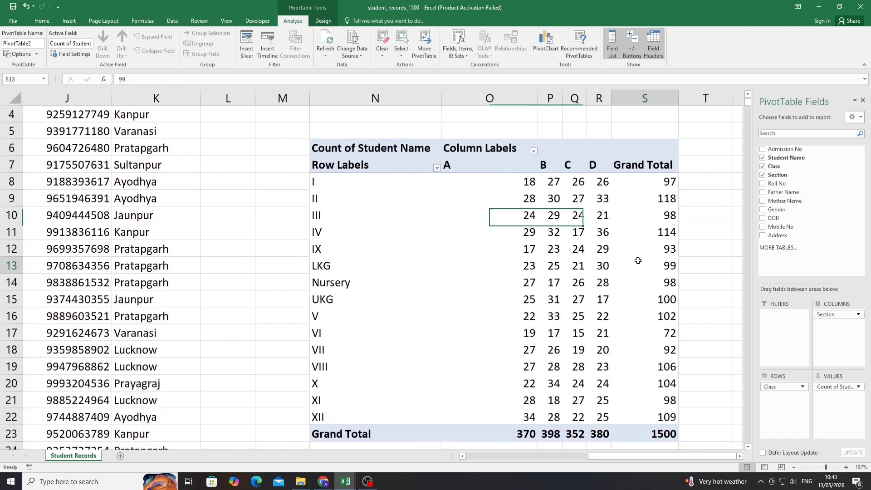
left_click(323, 21)
left_click(53, 60)
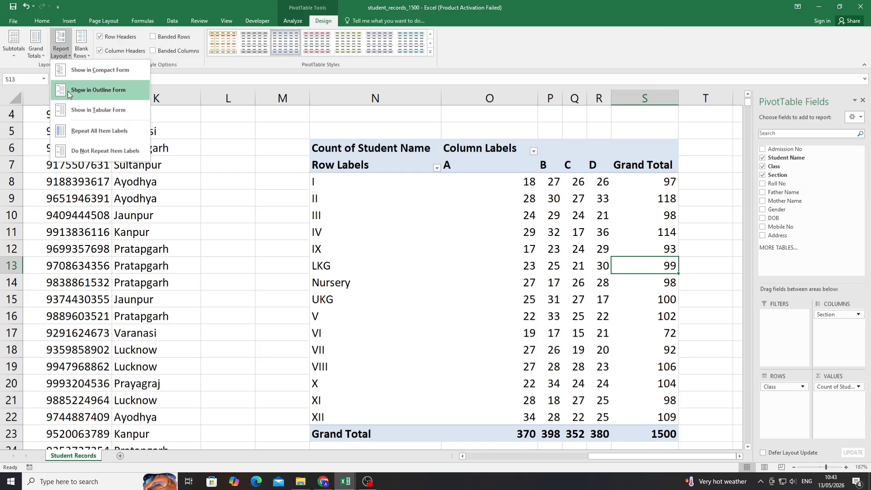
left_click(80, 109)
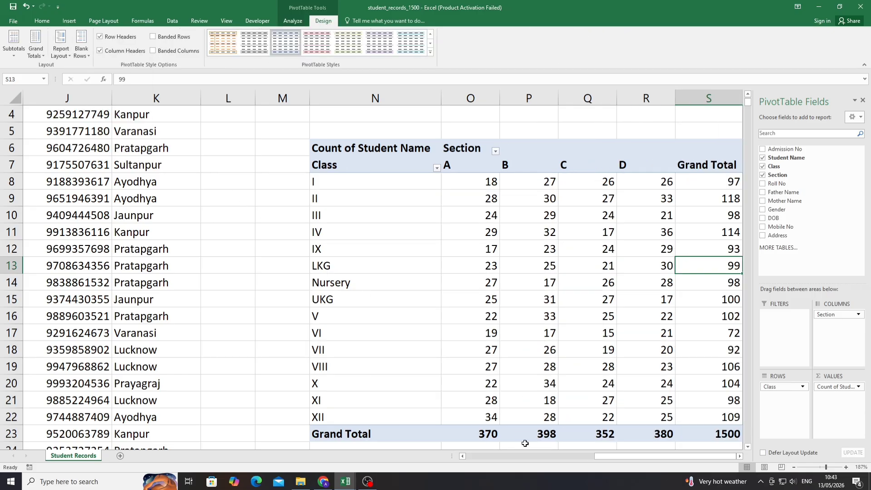
left_click(665, 366)
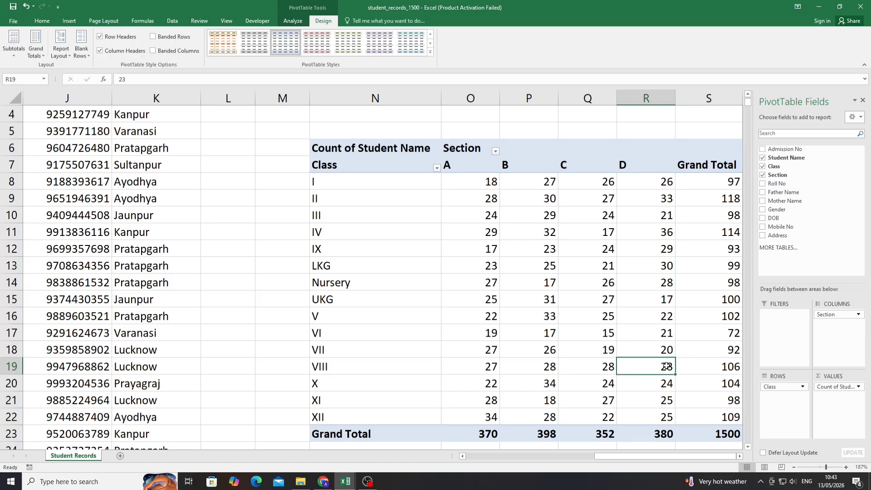
key("Right")
key("Right")
key("Right")
key("Right")
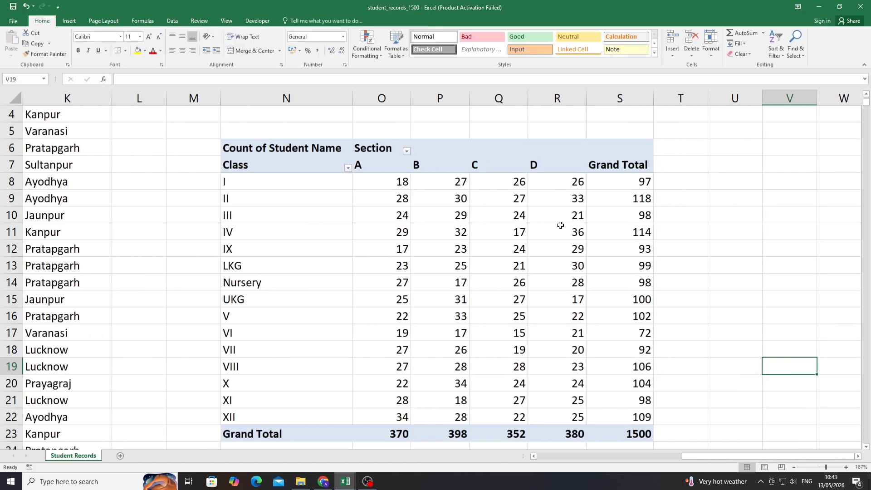
left_click(594, 211)
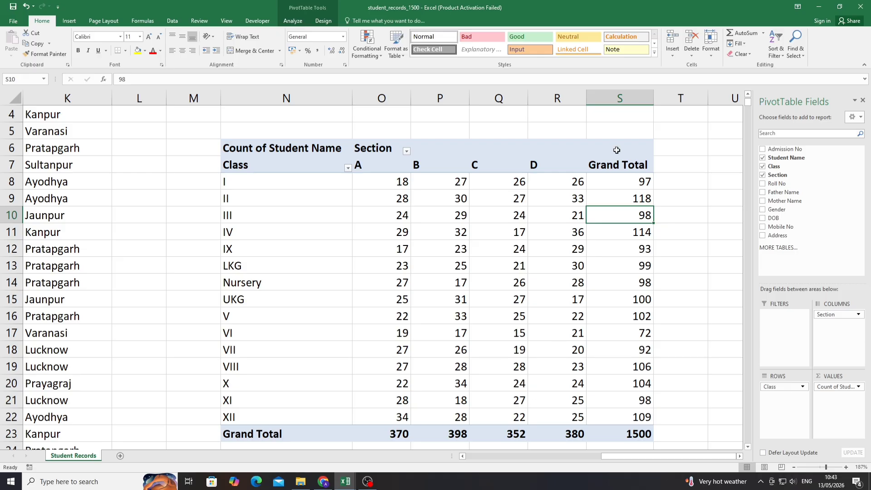
left_click(326, 20)
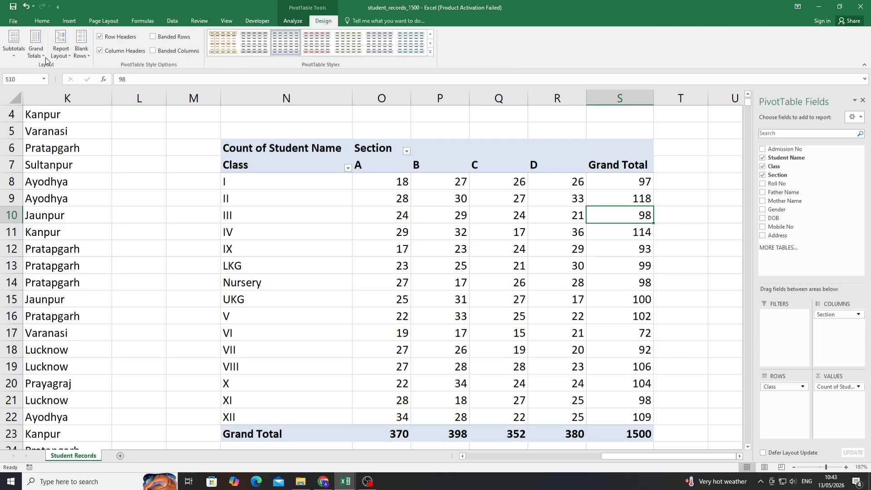
left_click(14, 46)
left_click(36, 50)
left_click(36, 49)
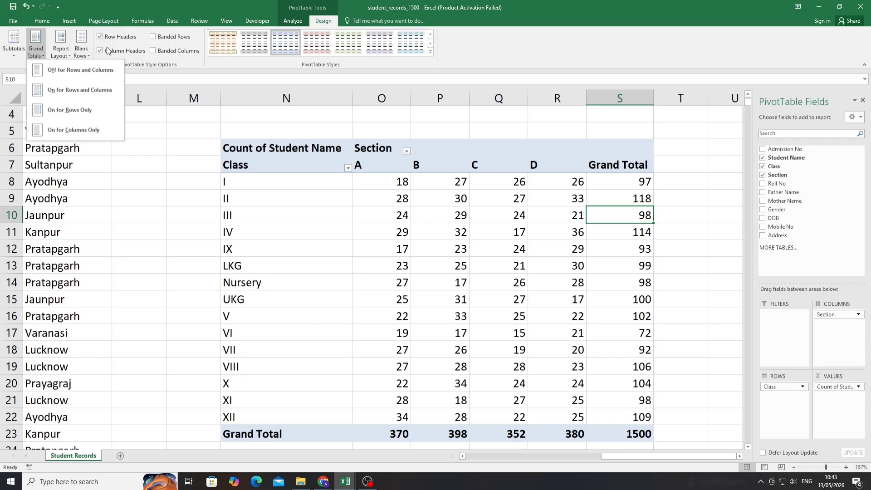
left_click(450, 29)
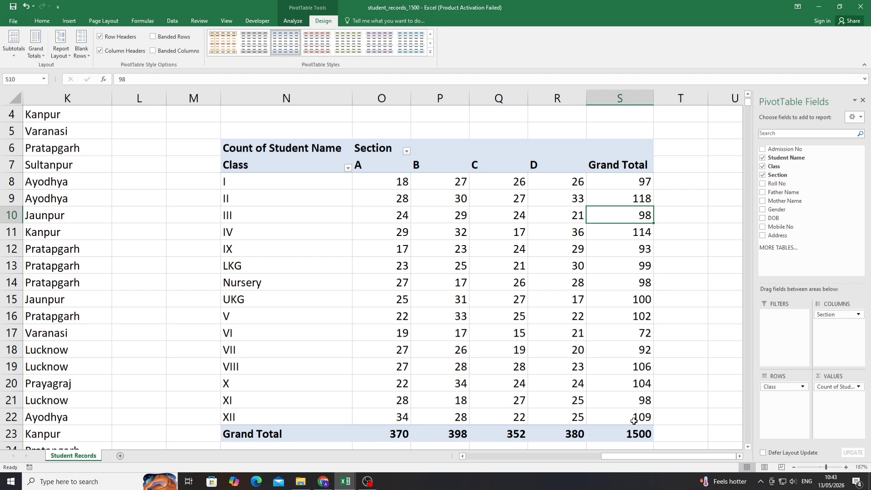
- Move the Count of Student Name field from the PivotTable's values area to its rows area
mouse_move(636, 421)
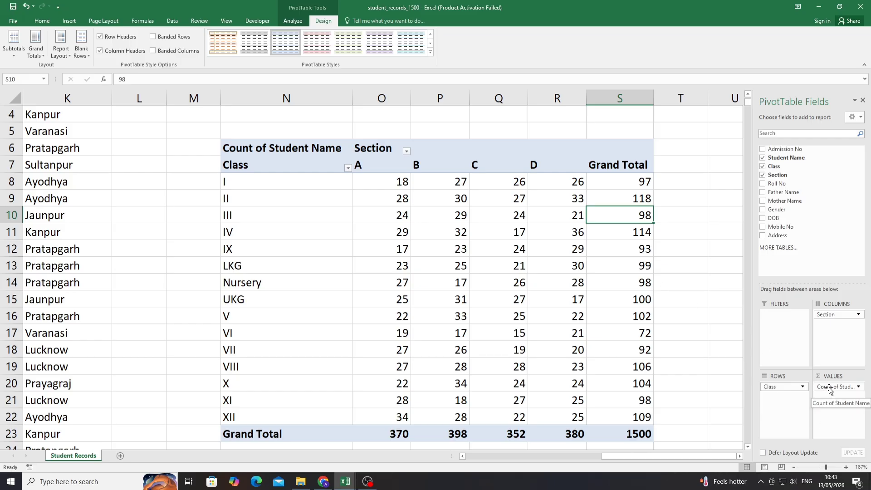
left_click_drag(827, 389, 790, 408)
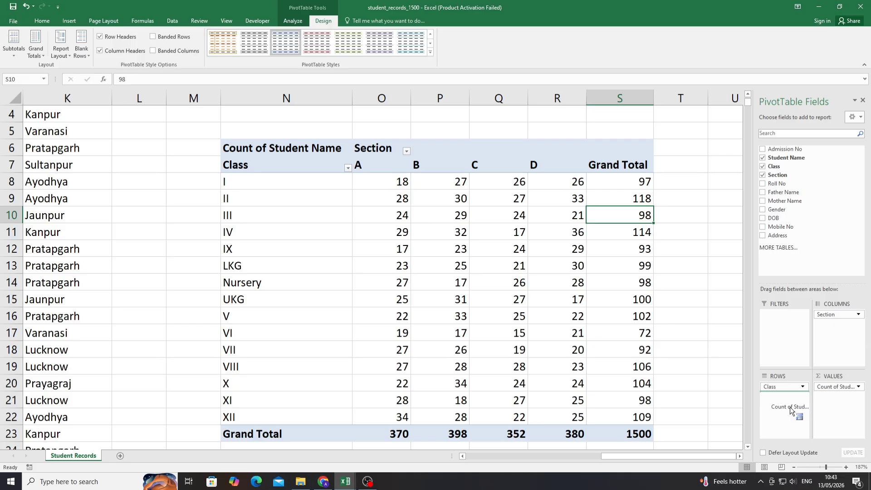